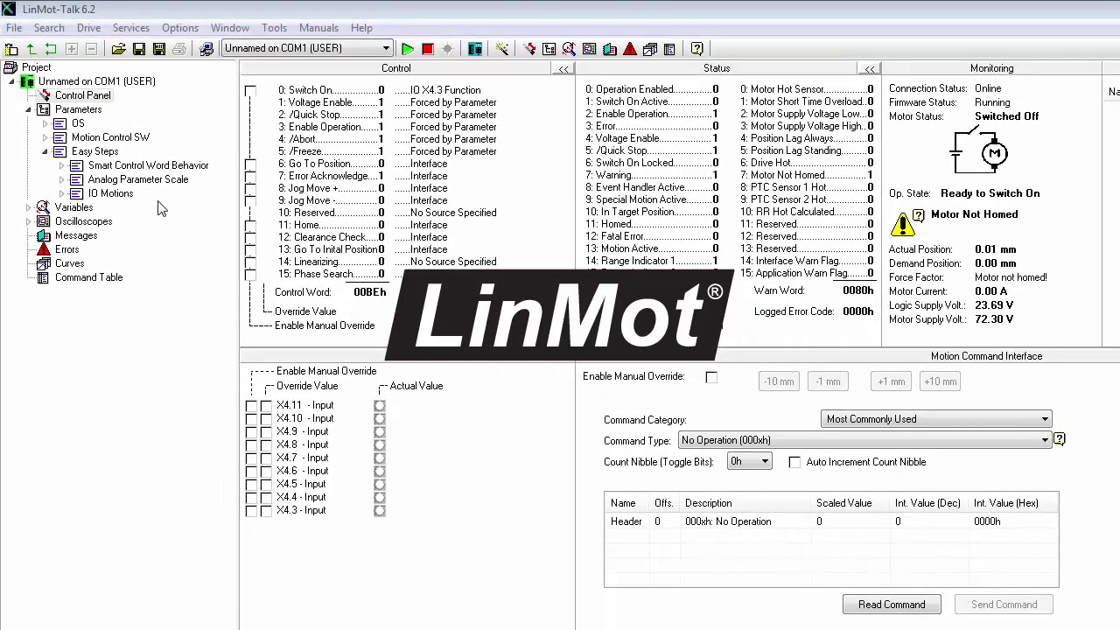
Expand Analog Parameter Scale under Parameters > Easy Steps to show inputs X4.4 and X4.7.
click(60, 180)
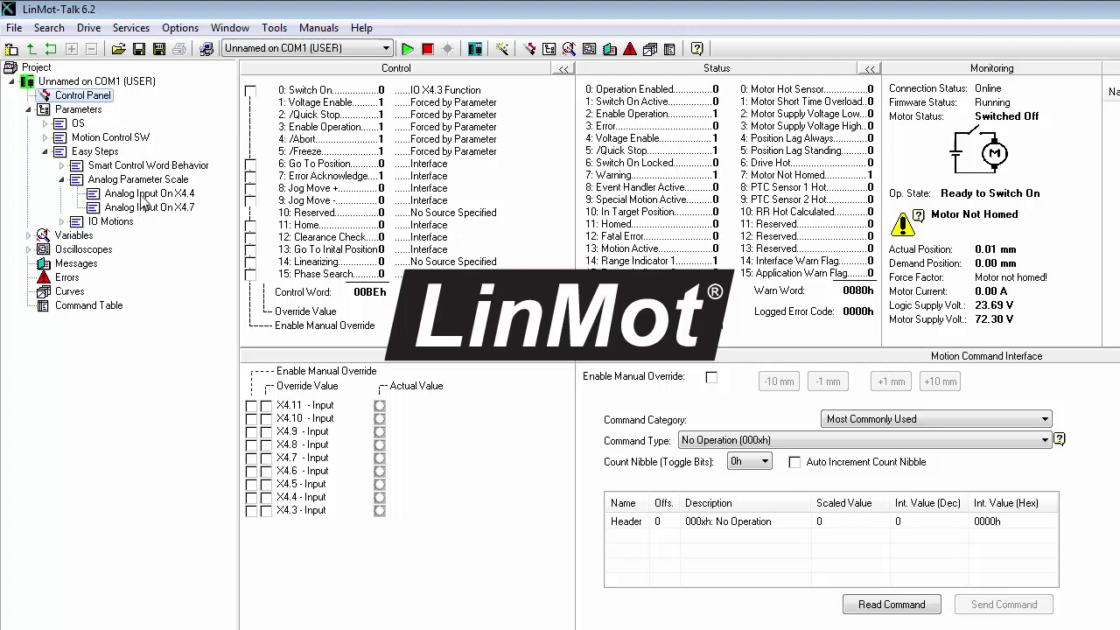
Set the UPID of Analog Input On X4.4 to Control Parameter Set A's Maximal Current (13A6h).
click(145, 195)
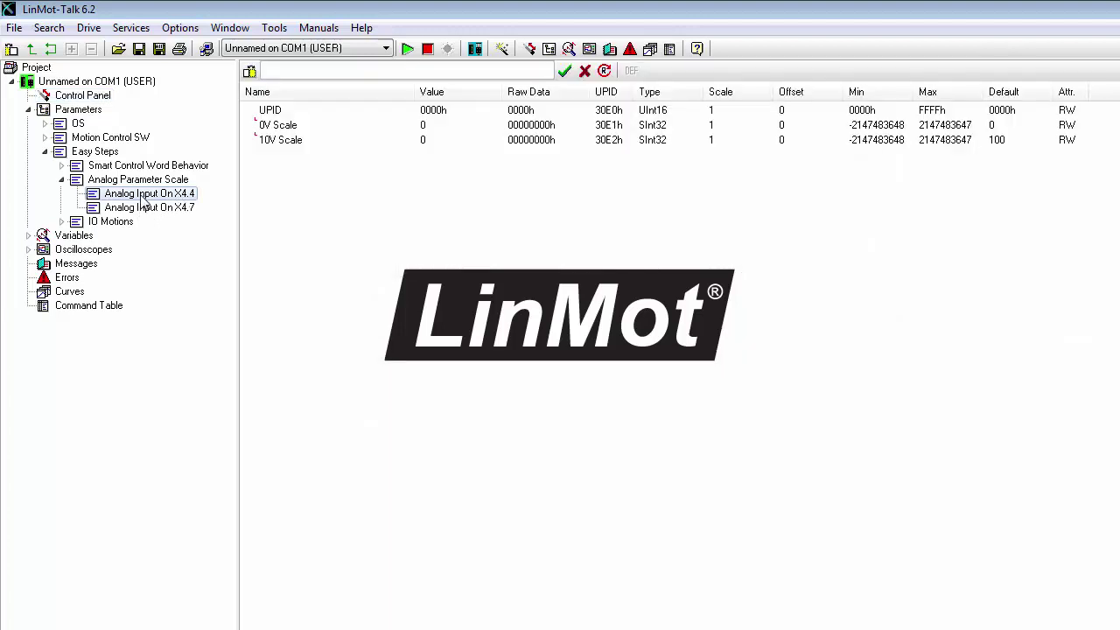
click(289, 114)
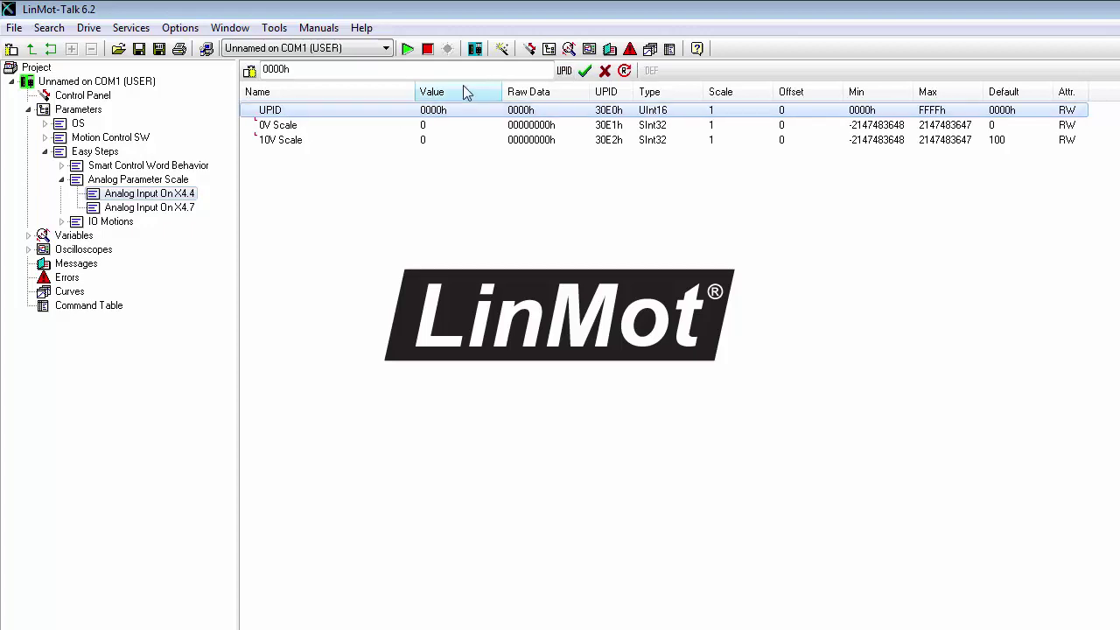
click(564, 72)
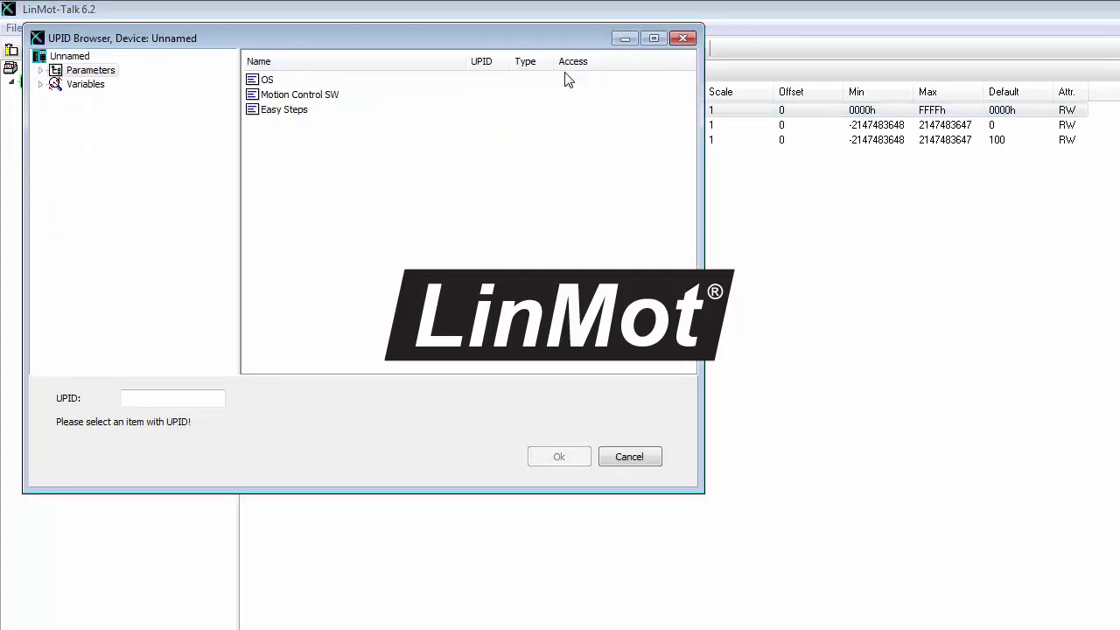
click(42, 72)
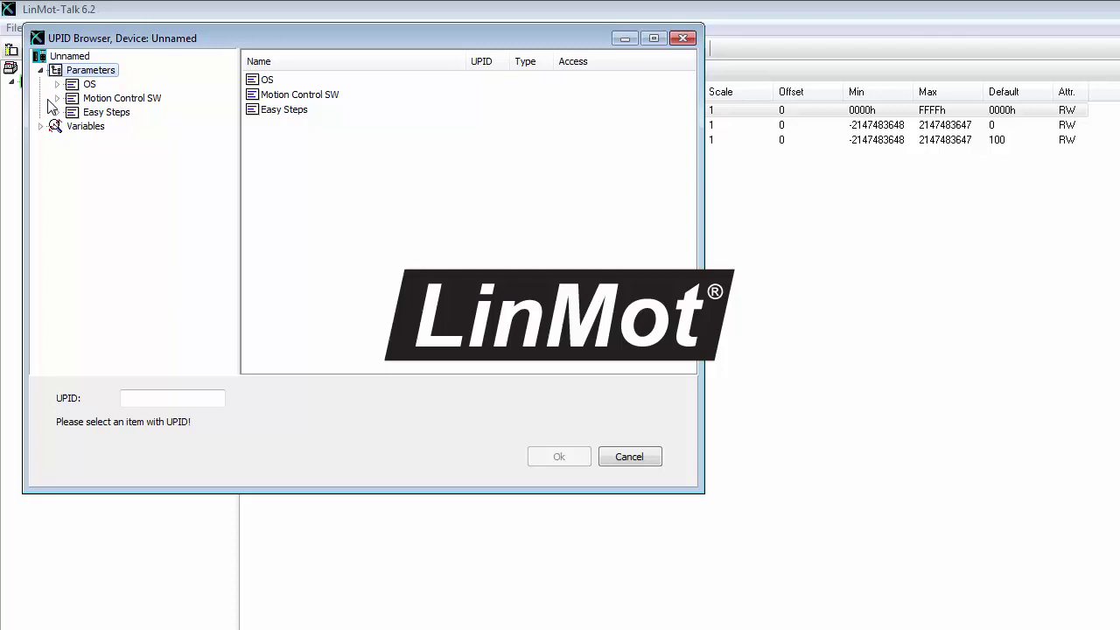
click(56, 98)
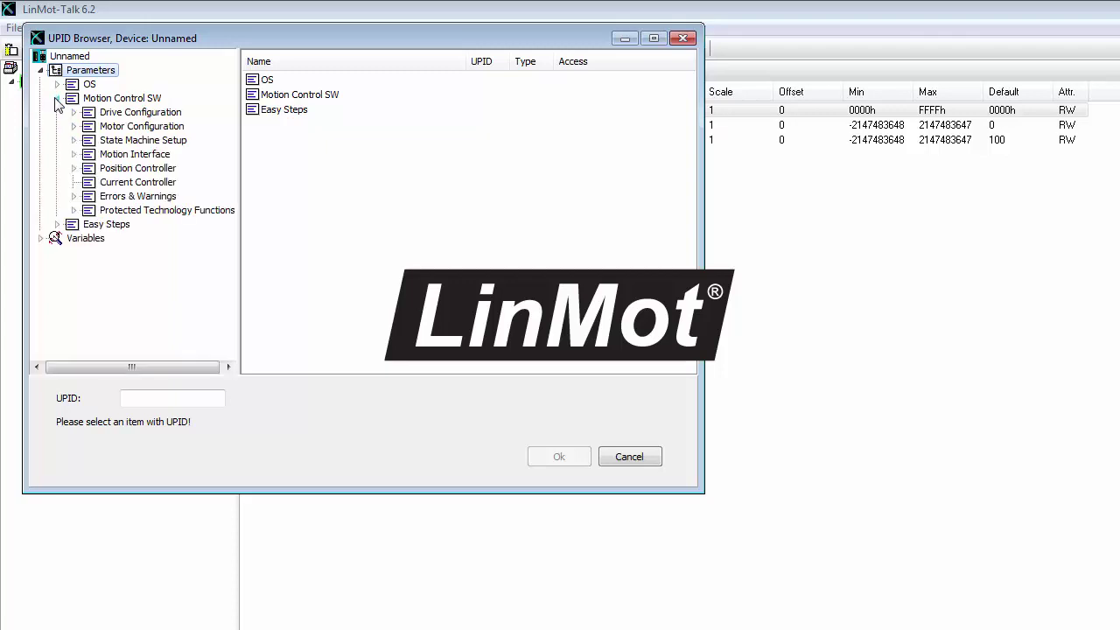
click(74, 170)
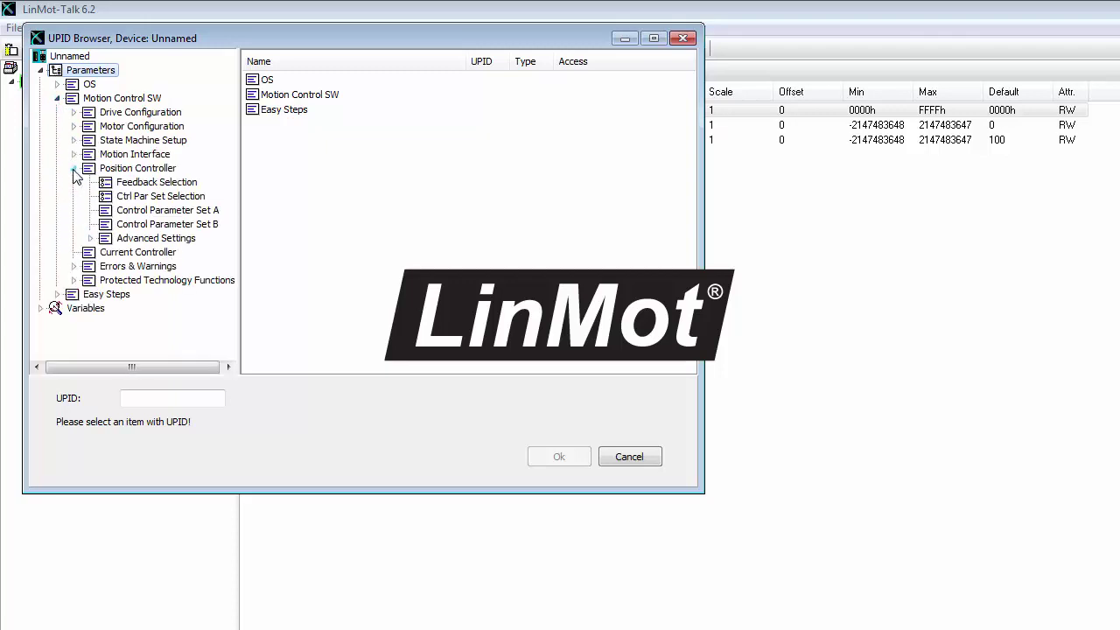
click(118, 213)
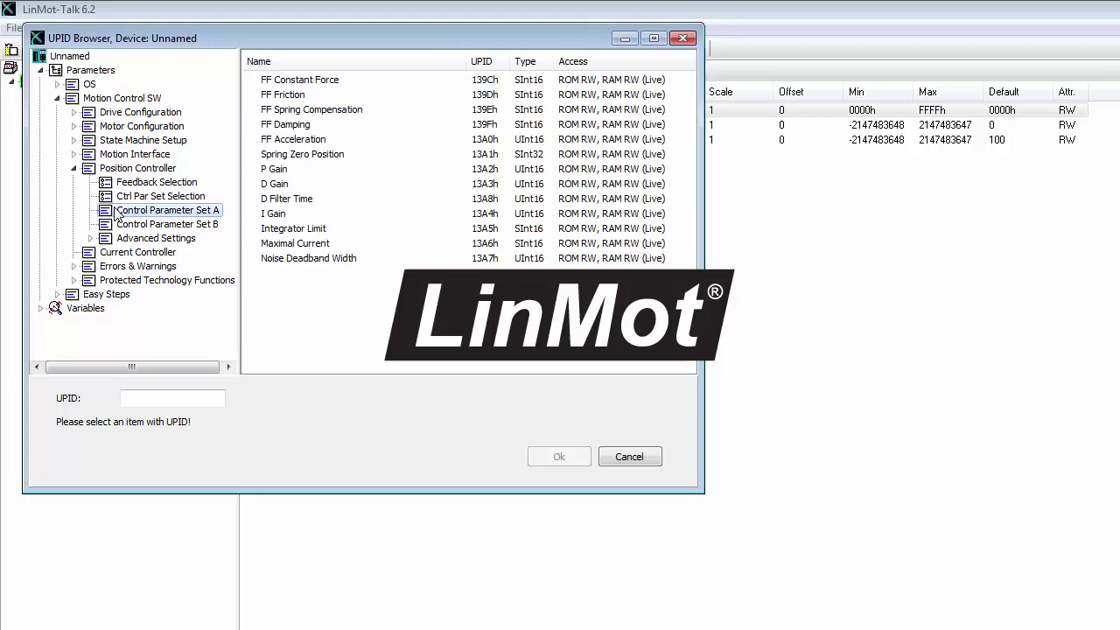
click(307, 247)
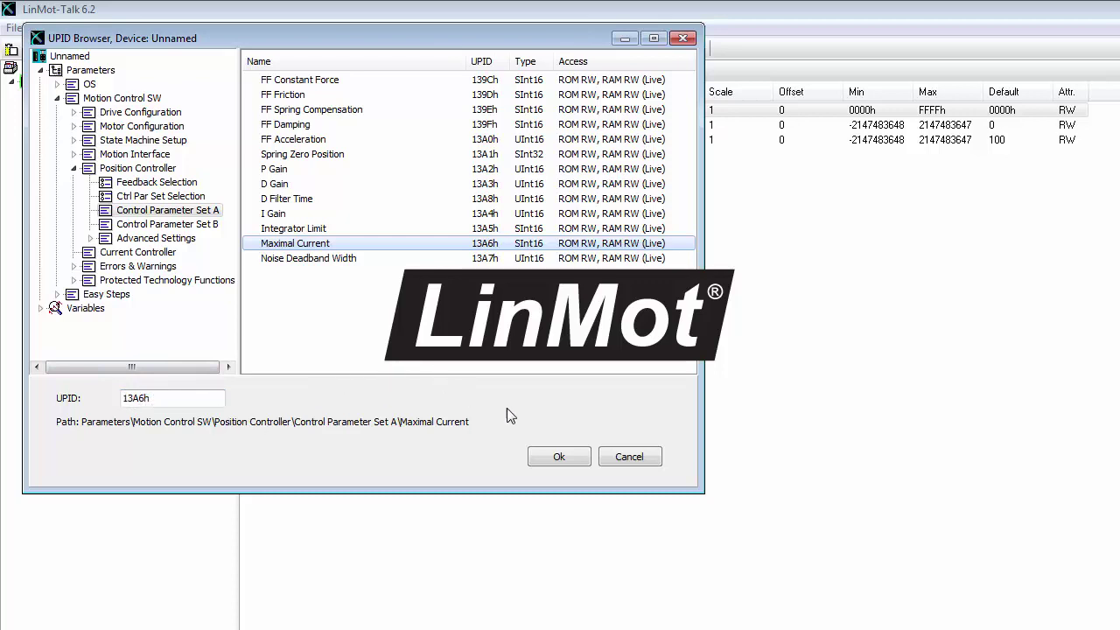
Confirm the Maximal Current UPID, stop the drive to write it, and select the 0V Scale row.
click(553, 455)
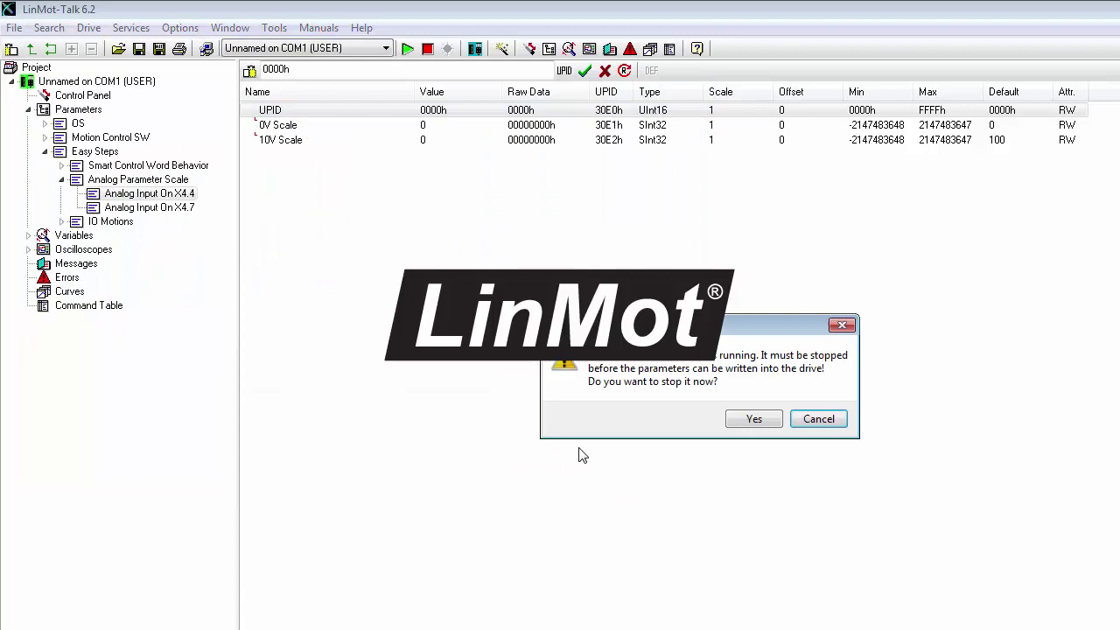
click(754, 419)
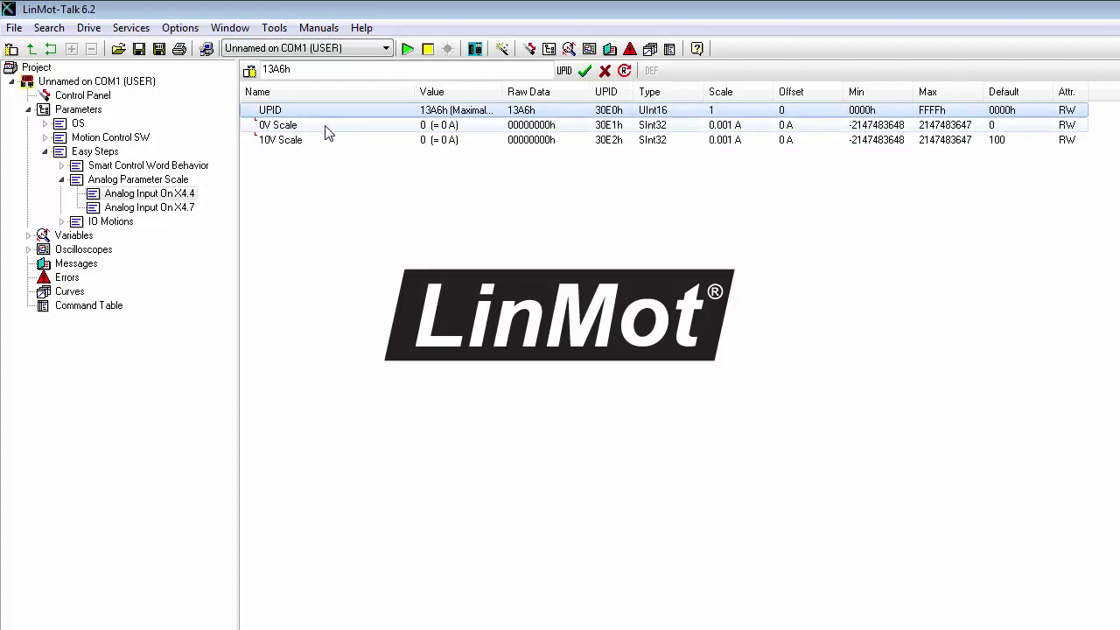
click(294, 130)
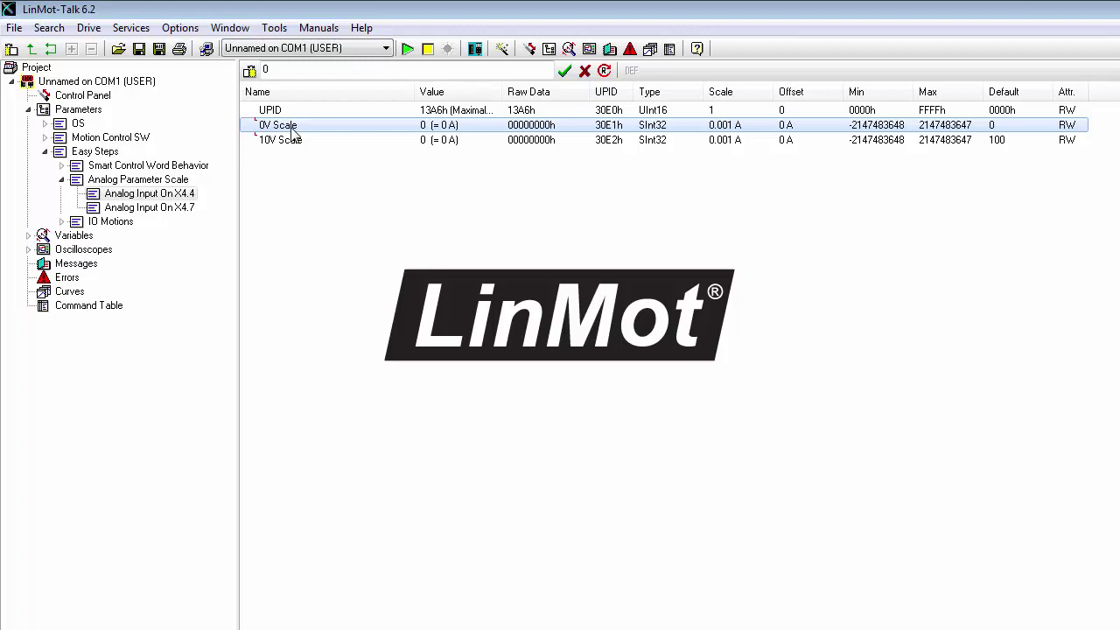
Set X4.4's 0V Scale to 2000 (2 A) and 10V Scale to 4000 (4 A).
click(270, 70)
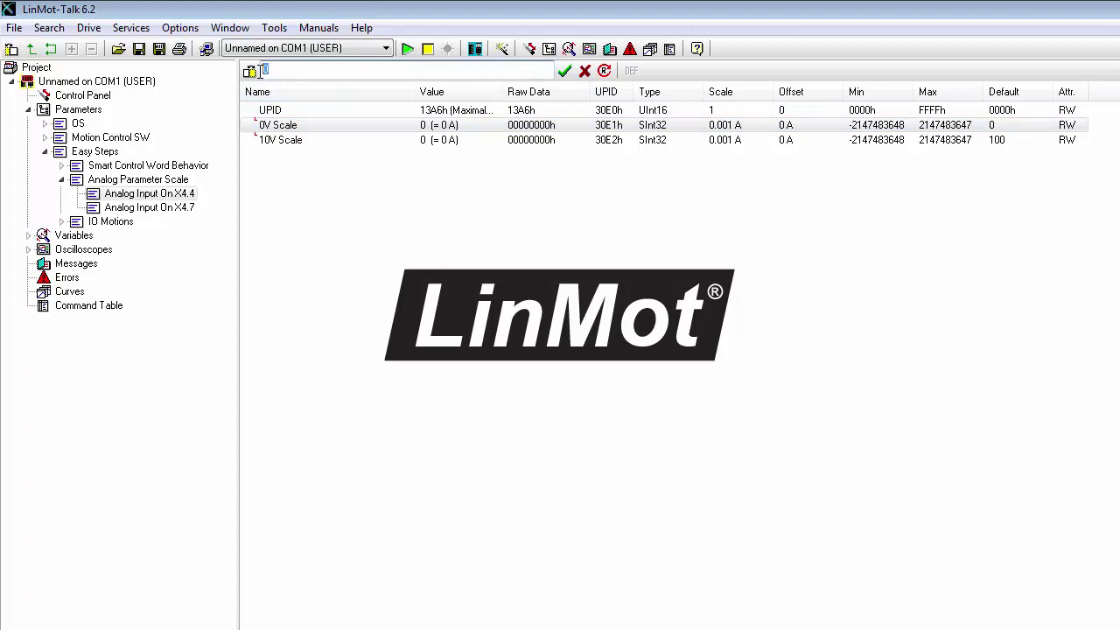
key(BackSpace)
text(2000)
click(564, 73)
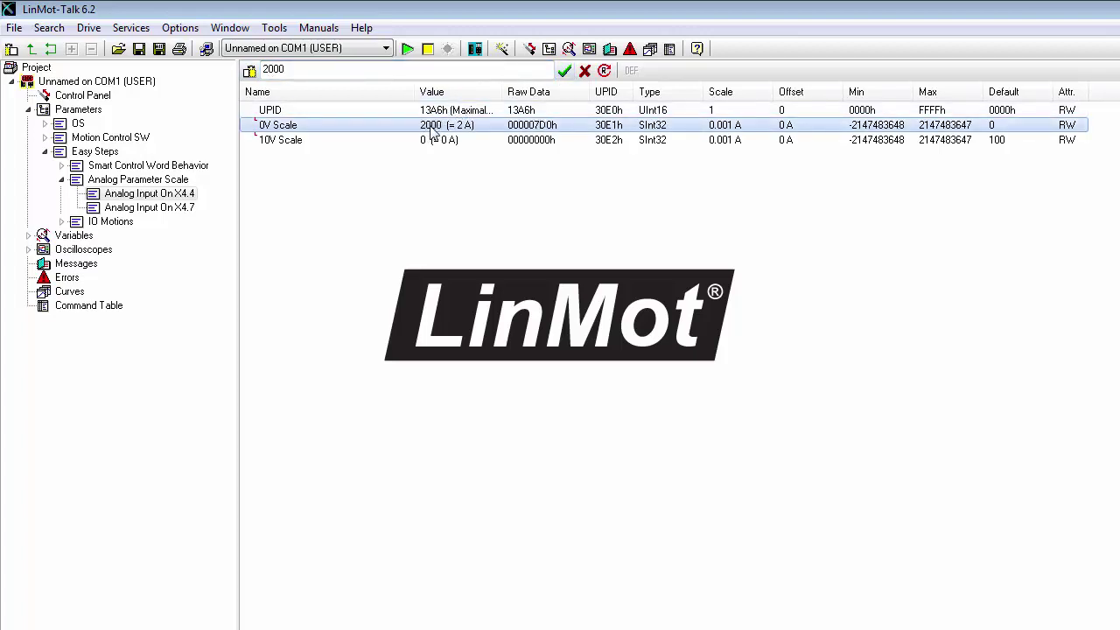
click(303, 142)
click(288, 73)
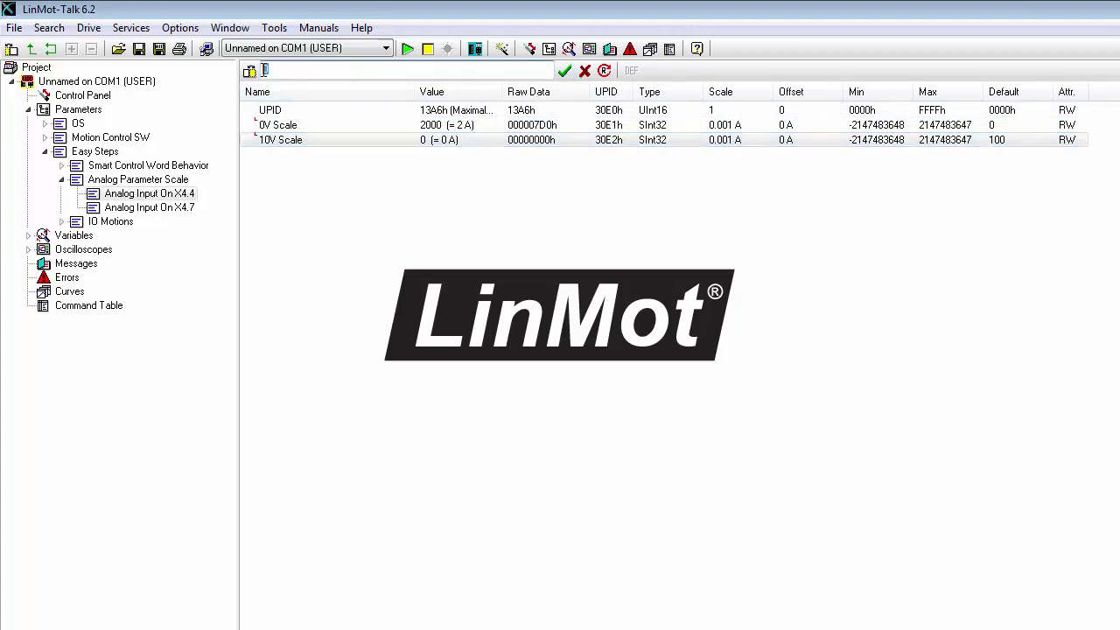
text(4000)
click(564, 72)
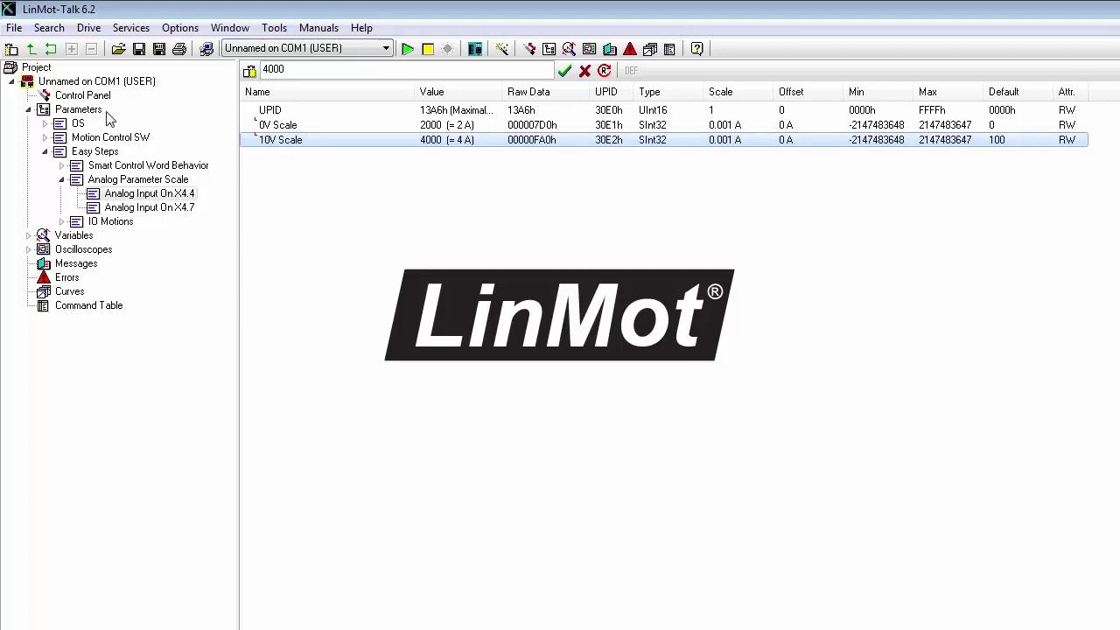
From the Control Panel, restart the drive firmware and confirm the reboot.
click(82, 96)
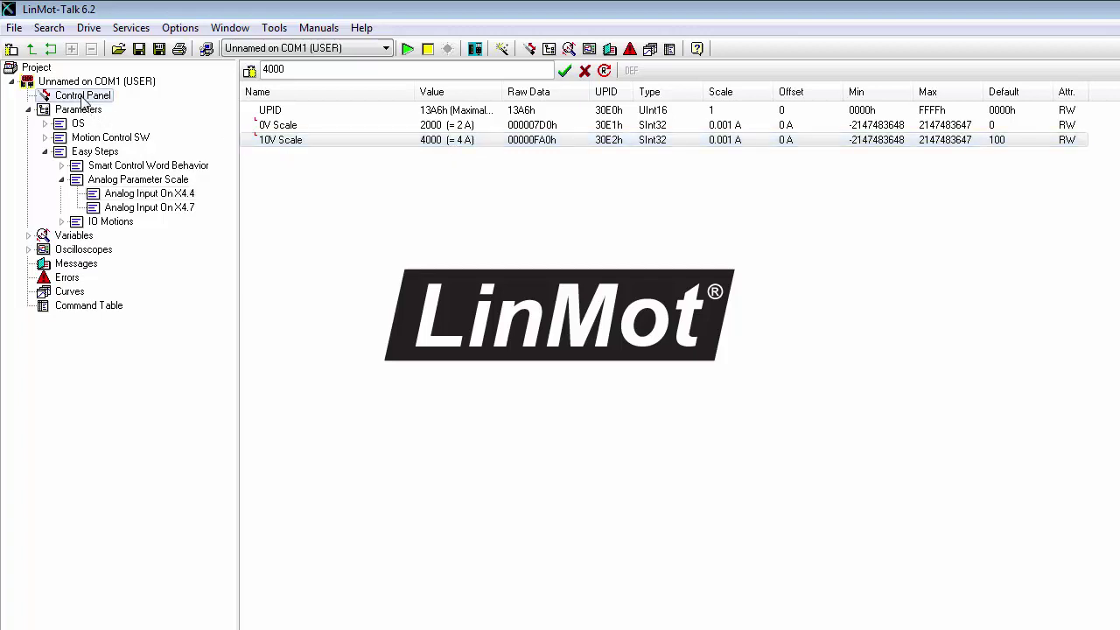
click(408, 50)
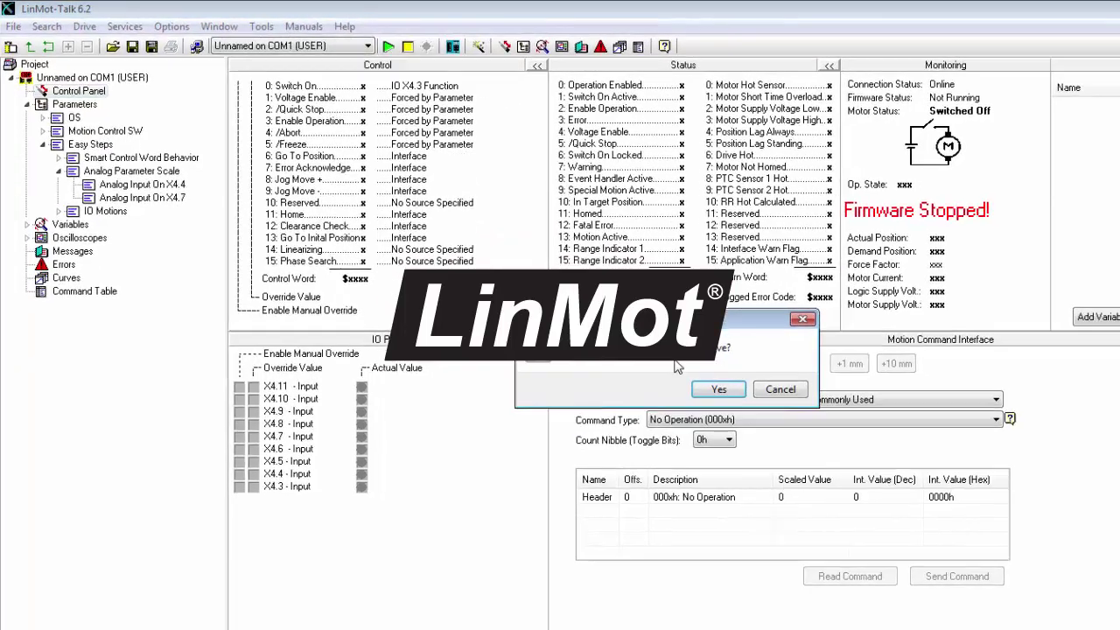
click(754, 408)
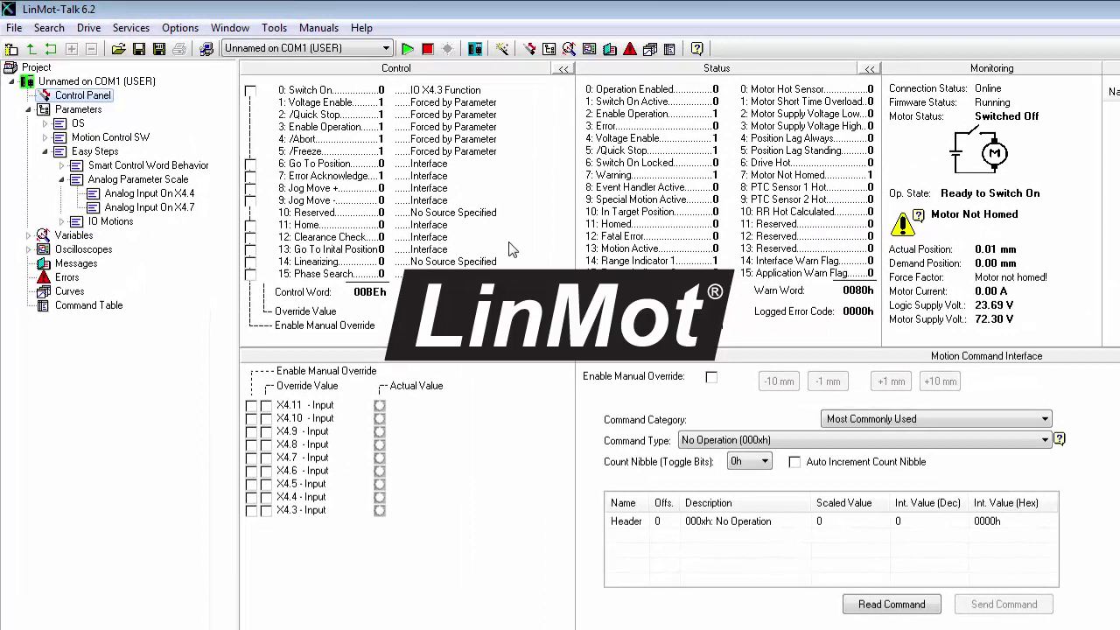
Display the MC SW Overview variables and read all of them cyclically from the drive.
click(30, 237)
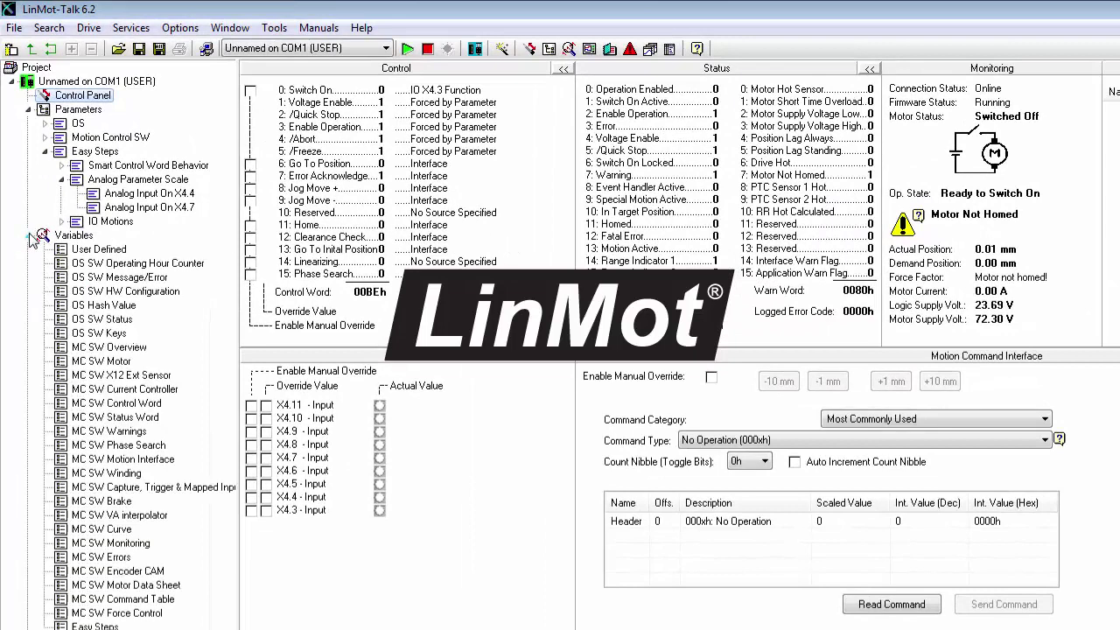
click(99, 349)
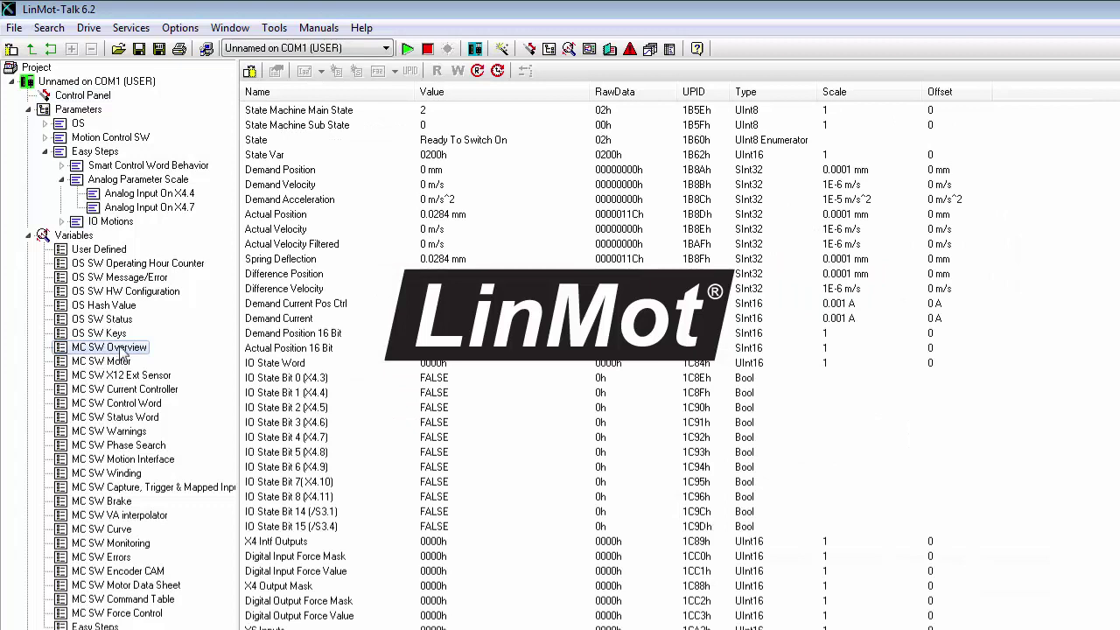
click(498, 70)
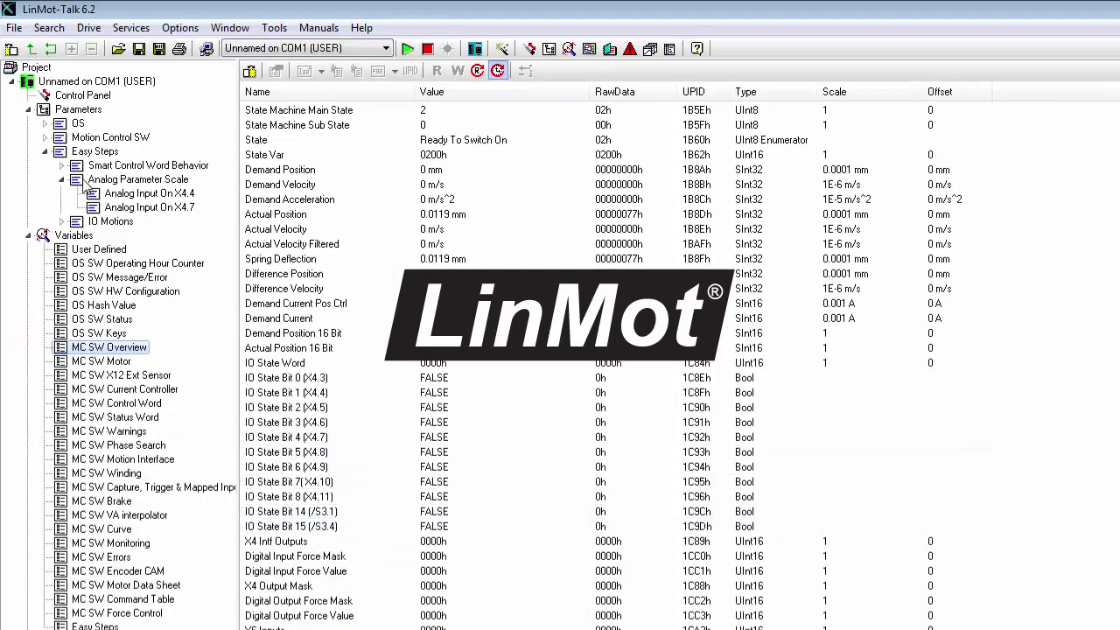
Drag Maximal Current from Position Controller > Control Parameter Set A into Variables > User Defined.
click(45, 138)
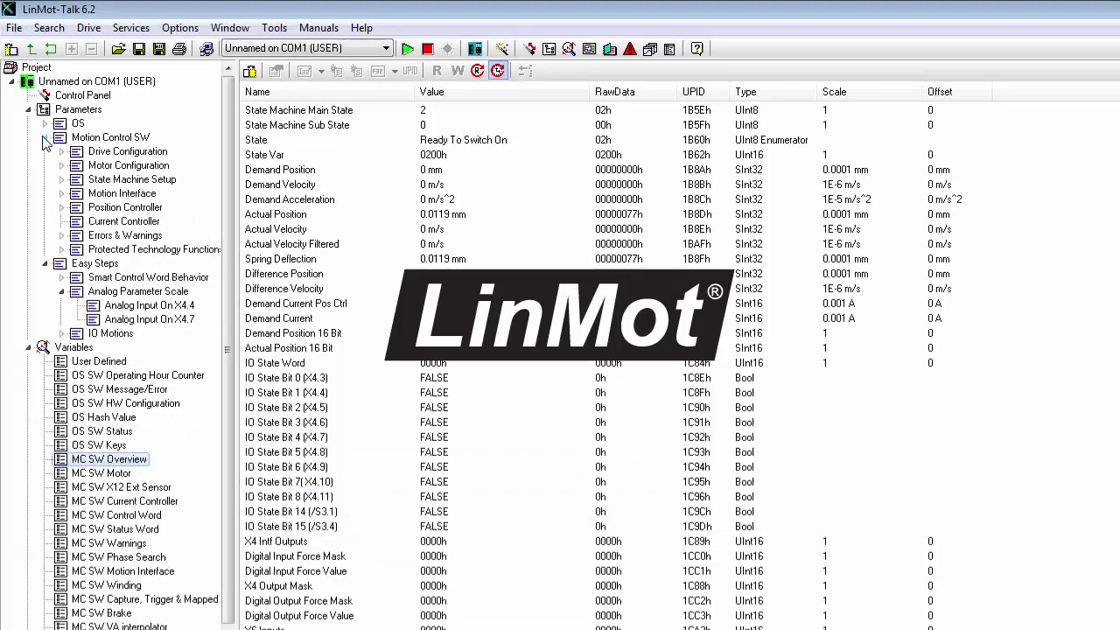
click(61, 208)
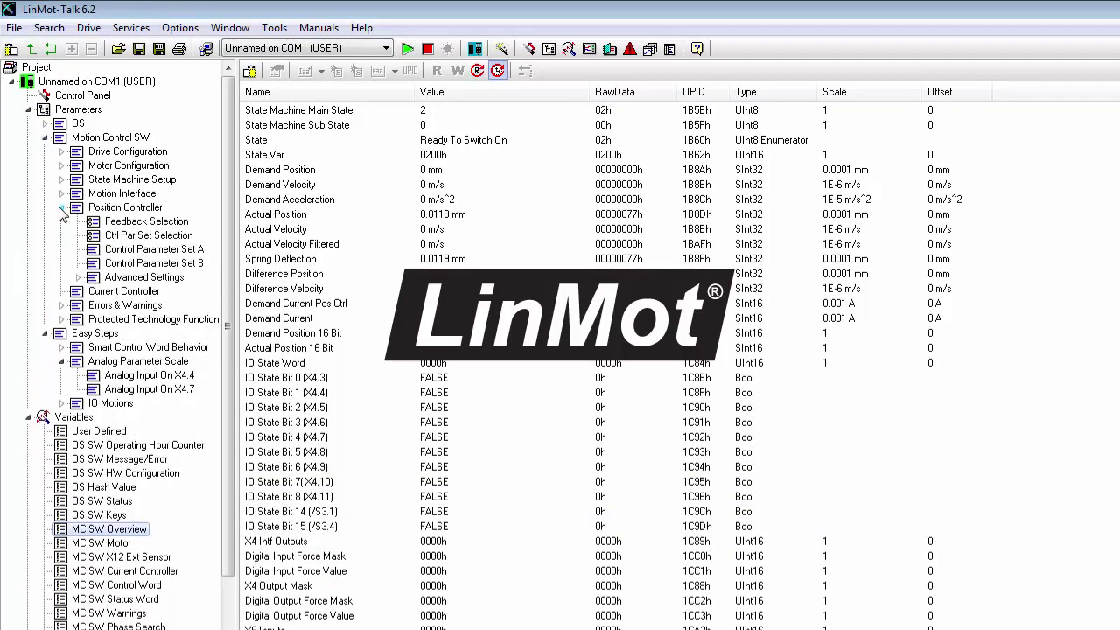
click(112, 251)
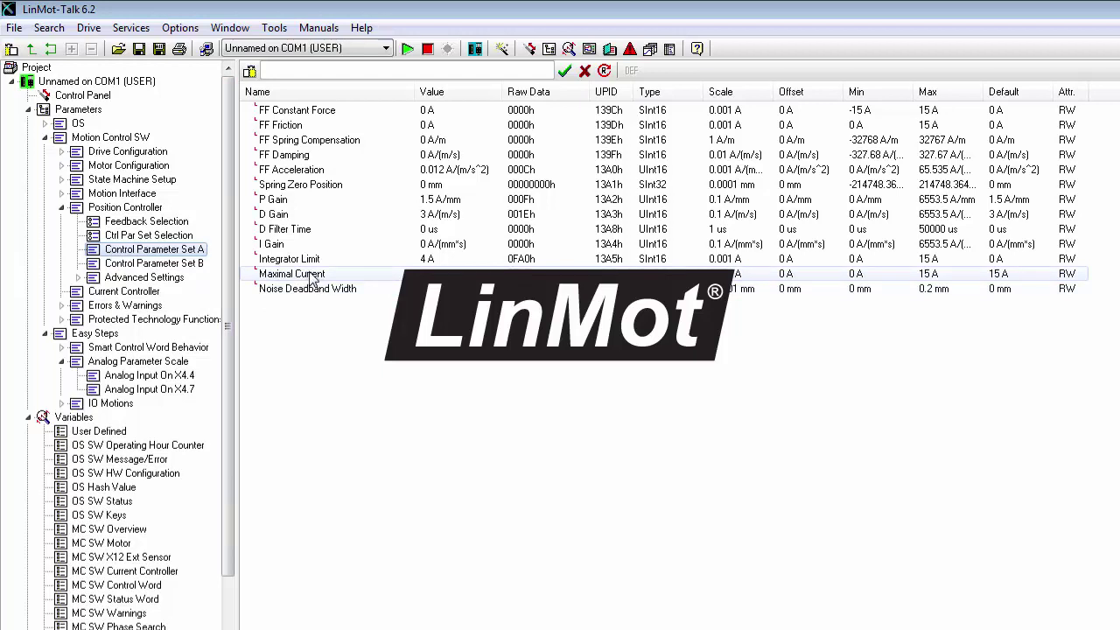
drag(313, 277, 141, 437)
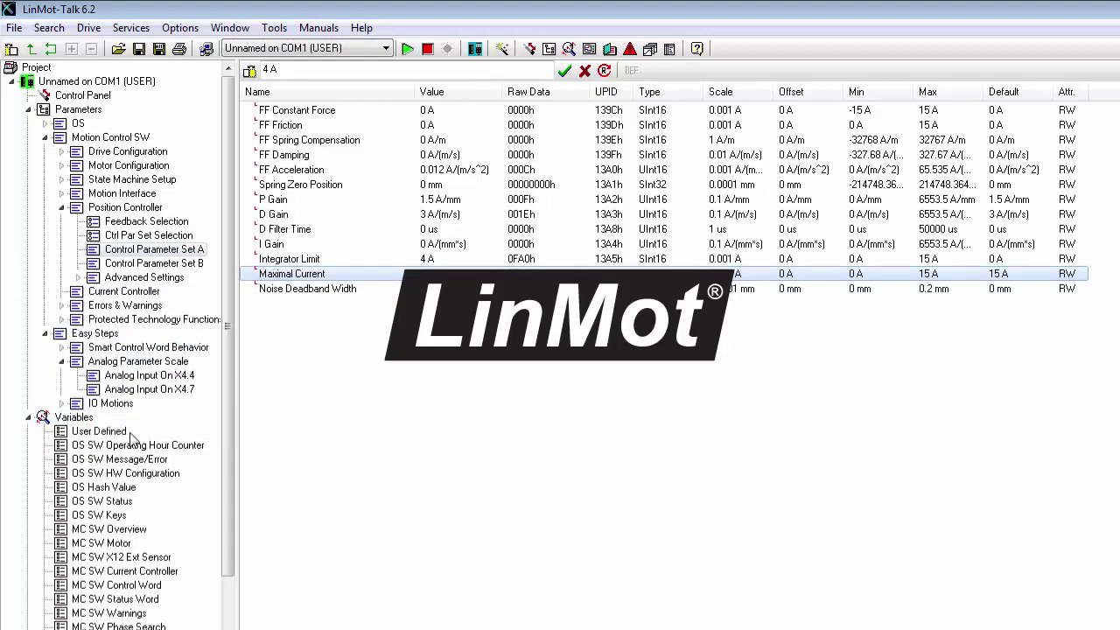
View the User Defined variables, where Maximal Current_(13A6h) reads 2.001 A.
click(118, 437)
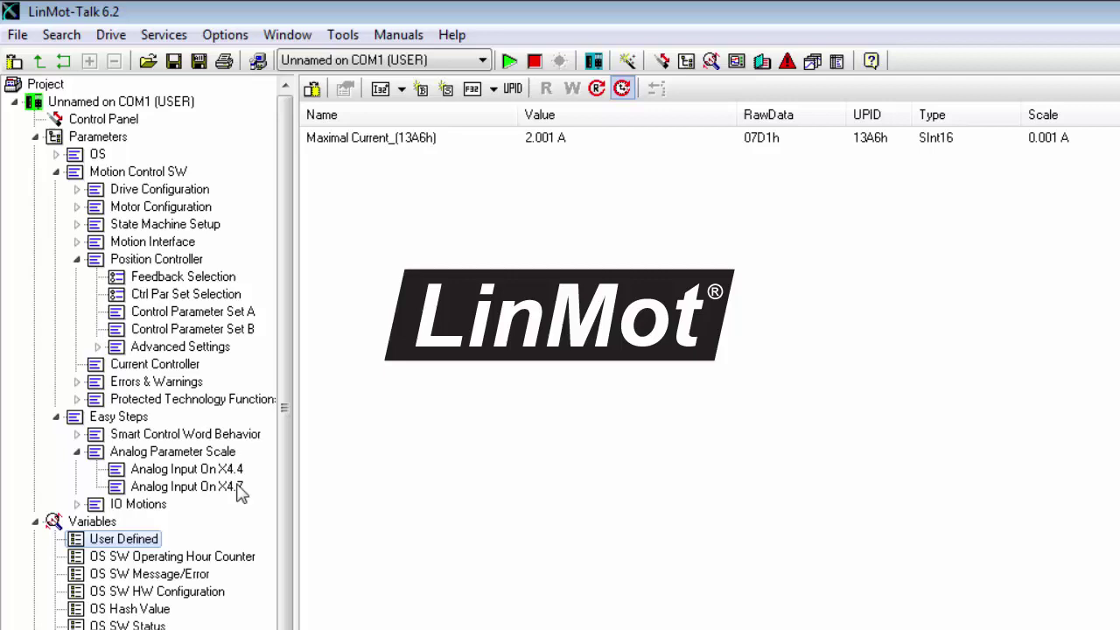
click(395, 144)
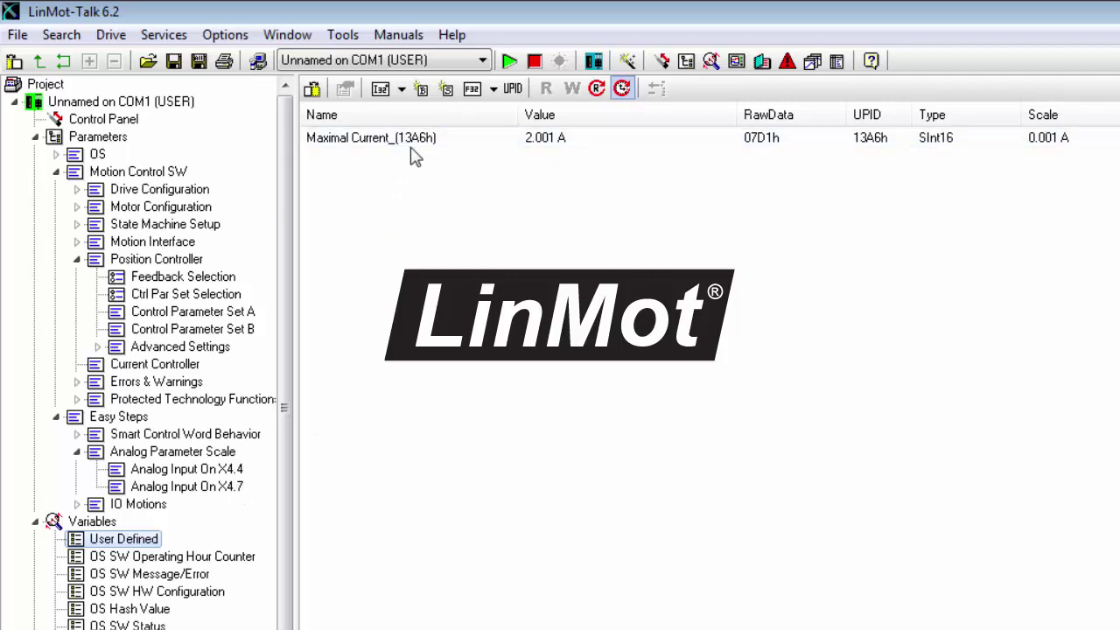